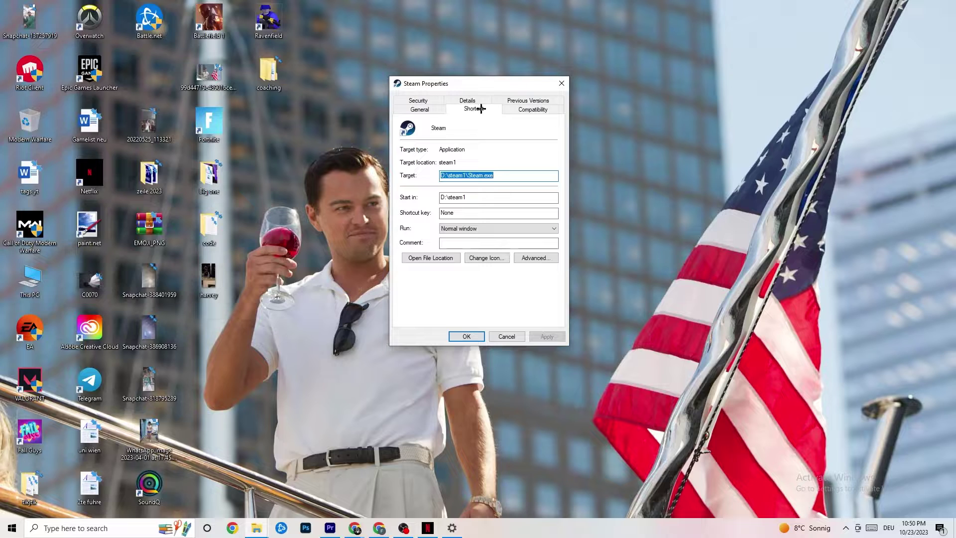
Keep Steam in Windows 8 compatibility mode with Run as administrator checked, and apply with OK.
click(528, 110)
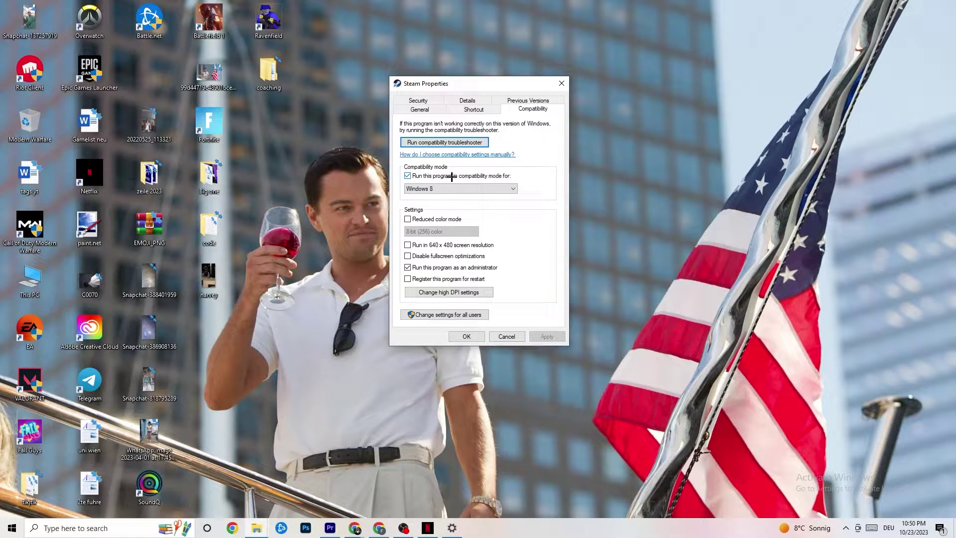
click(483, 187)
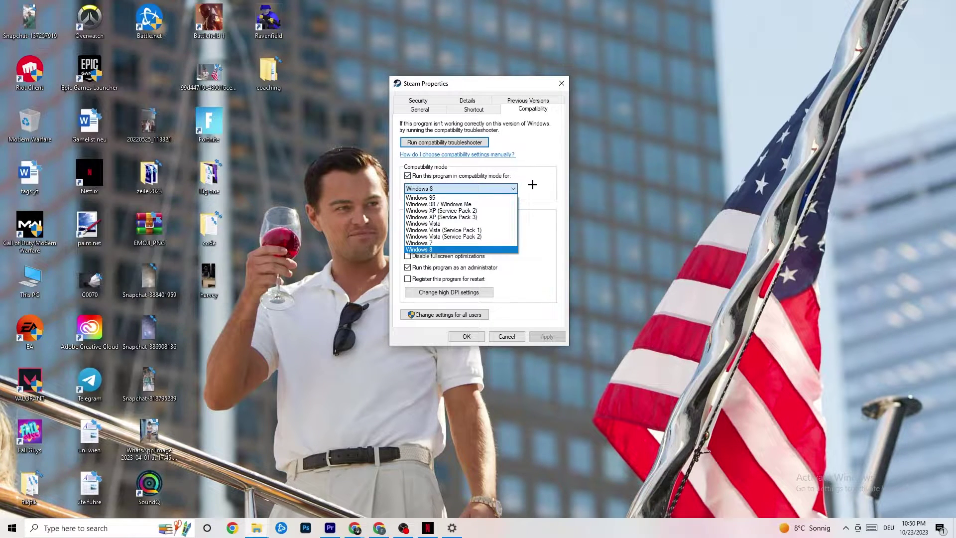
click(468, 249)
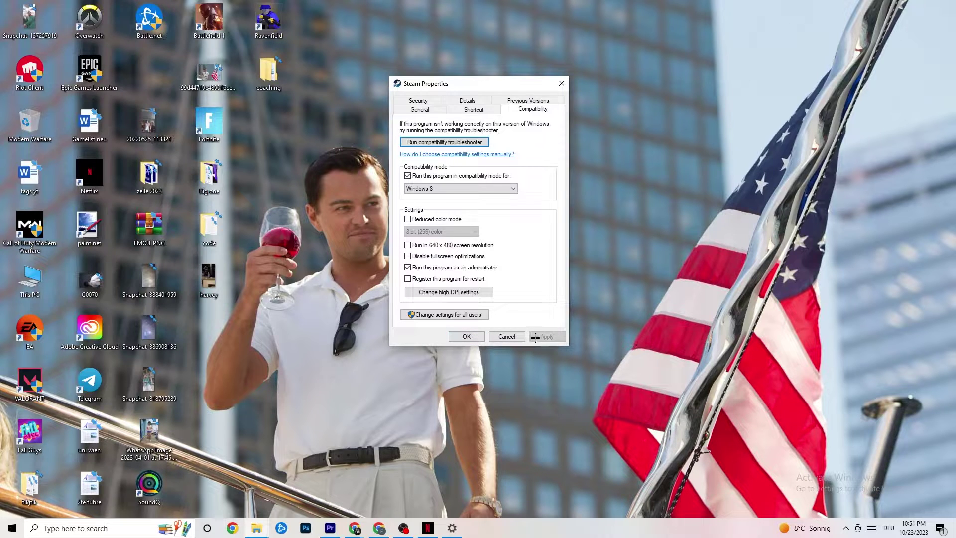
click(467, 337)
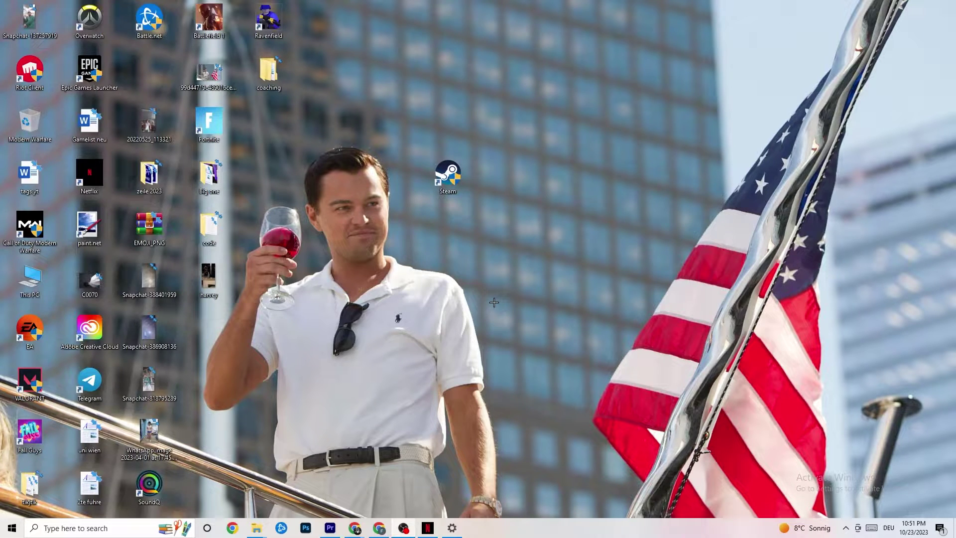
Dismiss the Steam shortcut's menu and open Windows Settings on its home page.
right_click(431, 178)
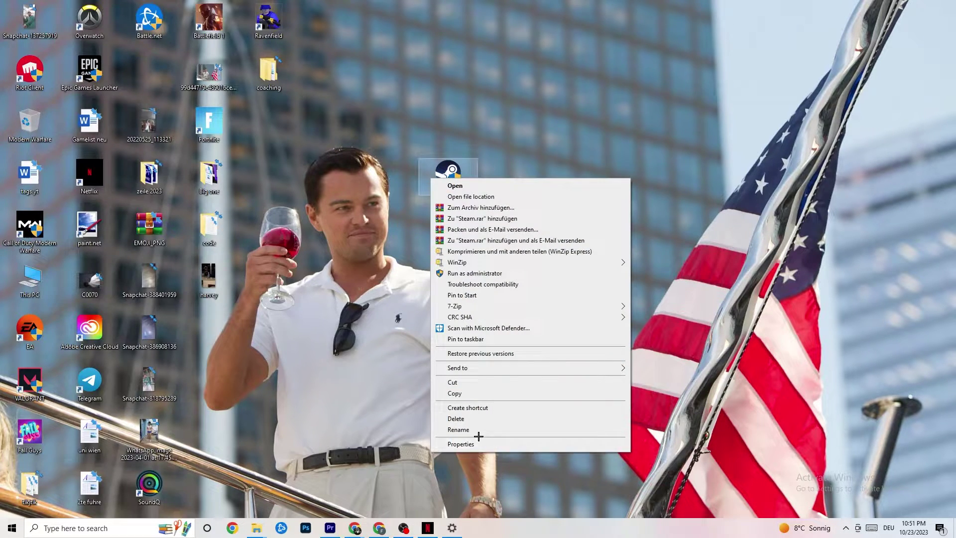
click(422, 191)
click(348, 275)
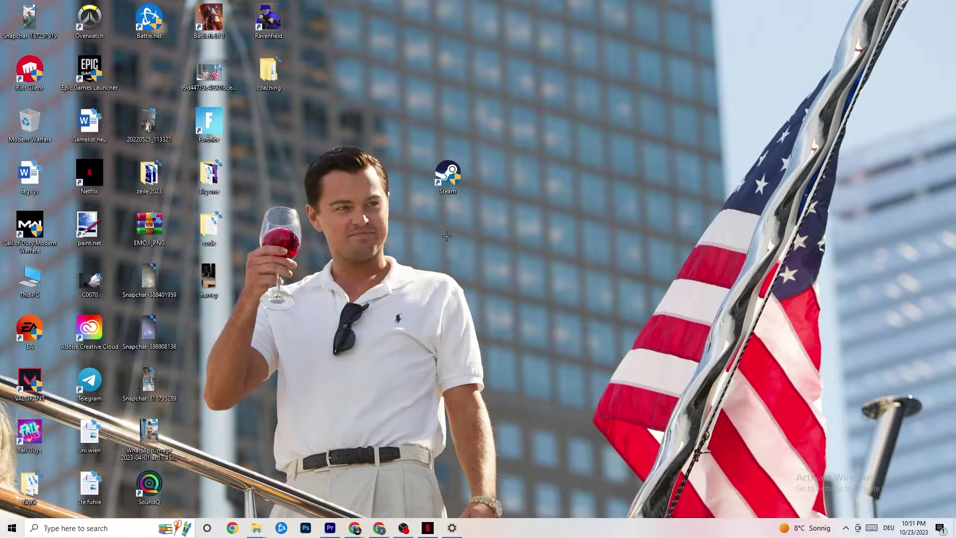
key(super)
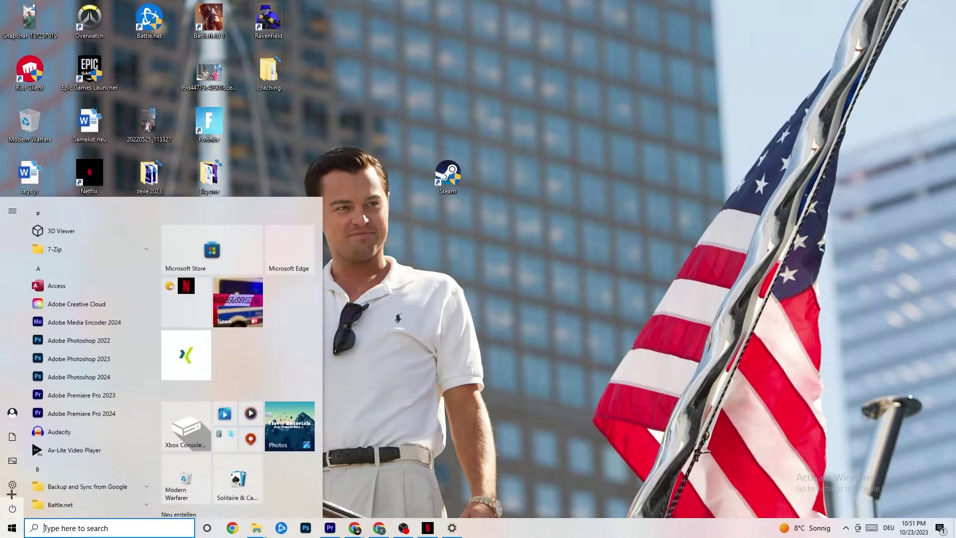
click(452, 528)
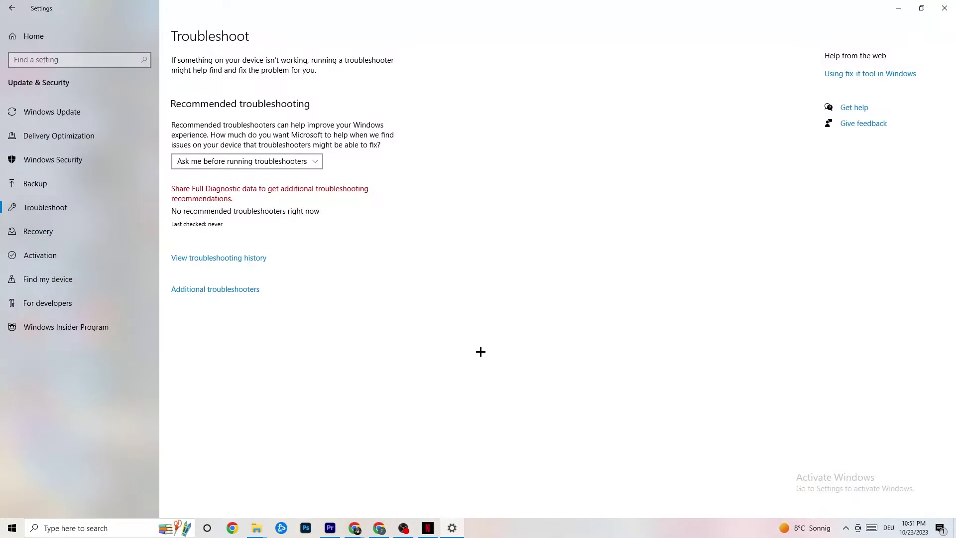
click(11, 8)
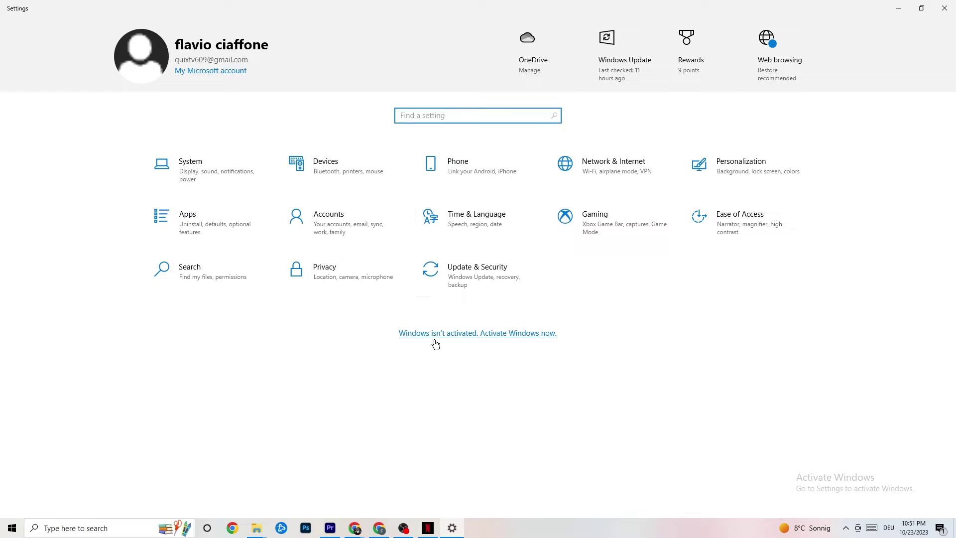
On System > Display, keep text and app scaling at 100% (Recommended).
click(222, 180)
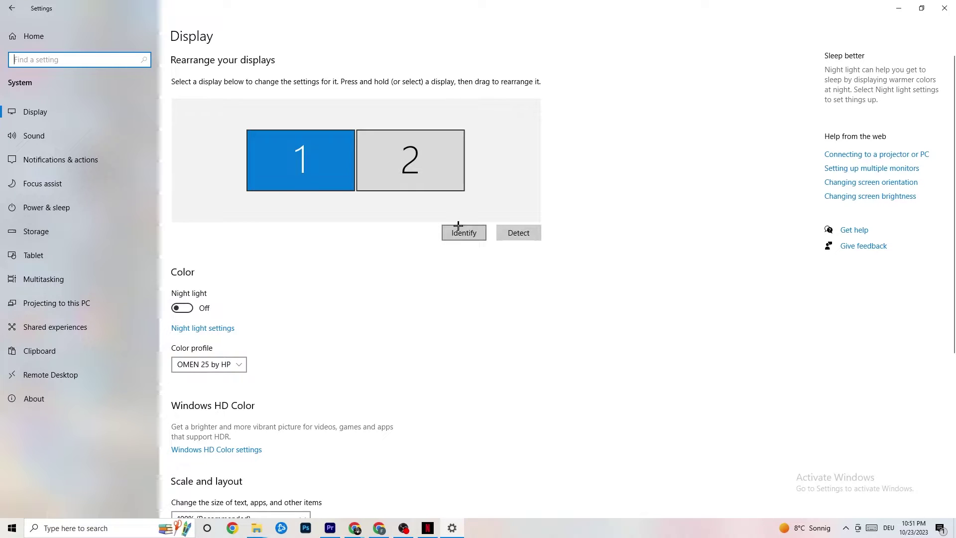
scroll(275, 167, down, 4)
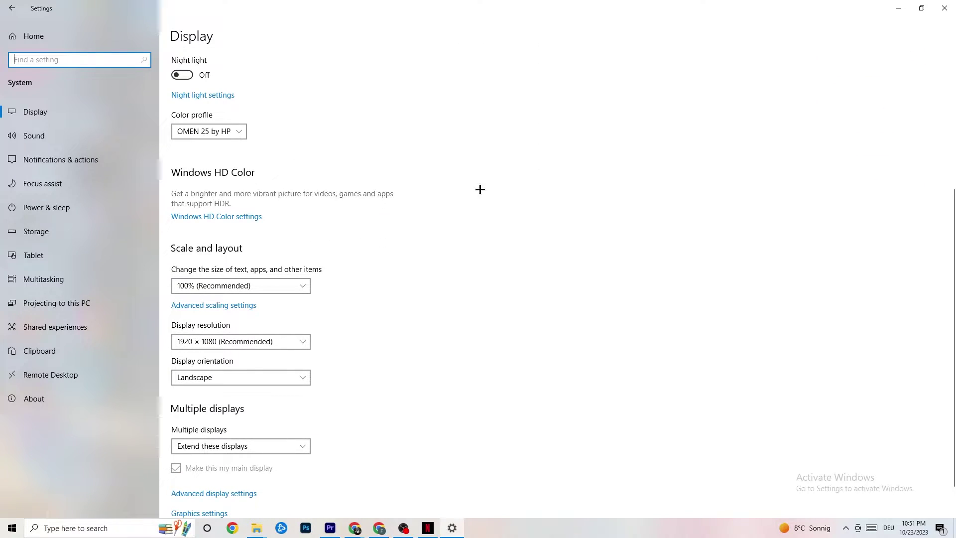
click(254, 247)
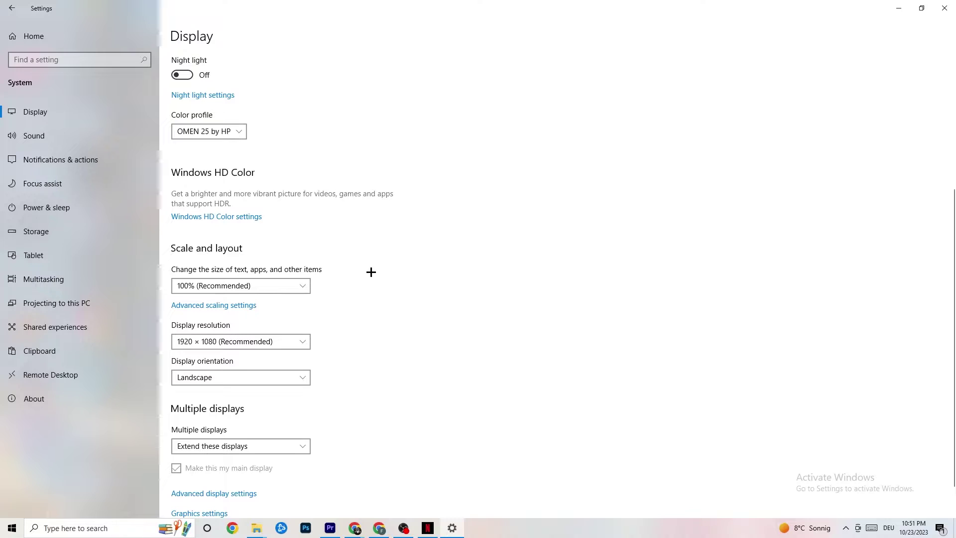
click(297, 280)
click(434, 243)
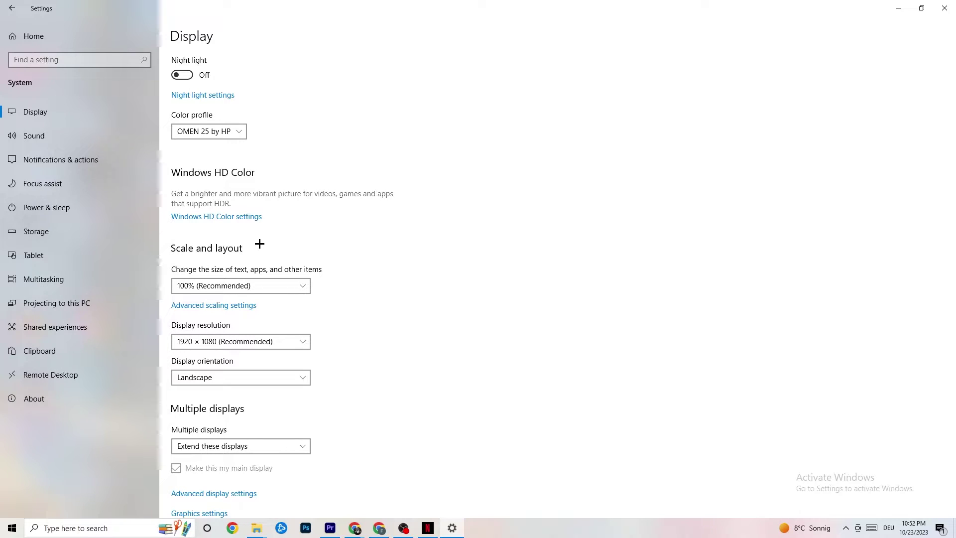
Review the power plans under Power & sleep's additional settings, then go to Storage.
click(63, 205)
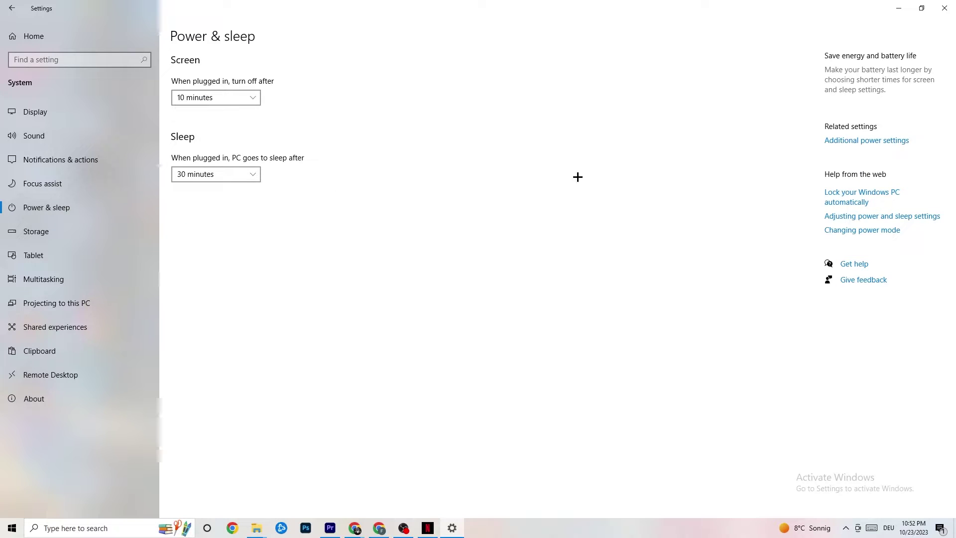
click(875, 142)
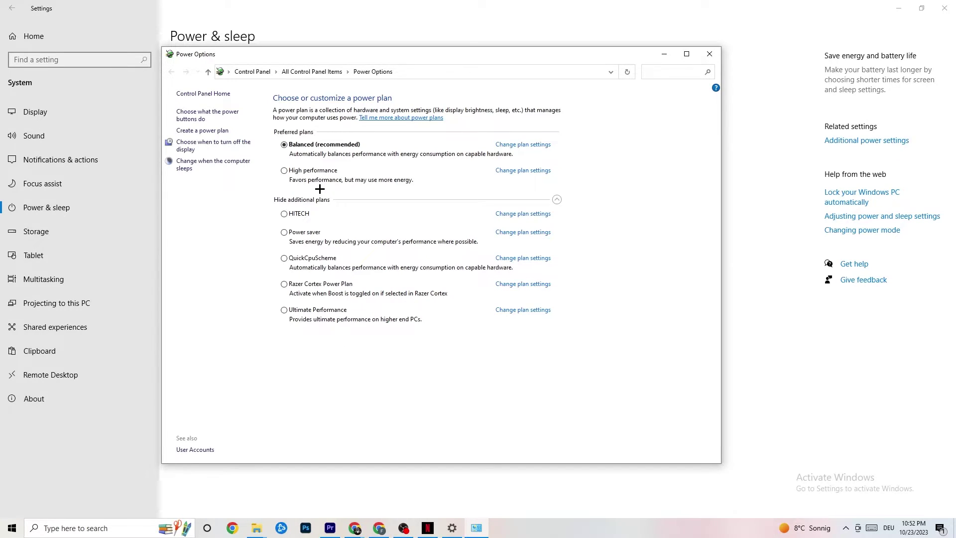
click(707, 57)
click(122, 230)
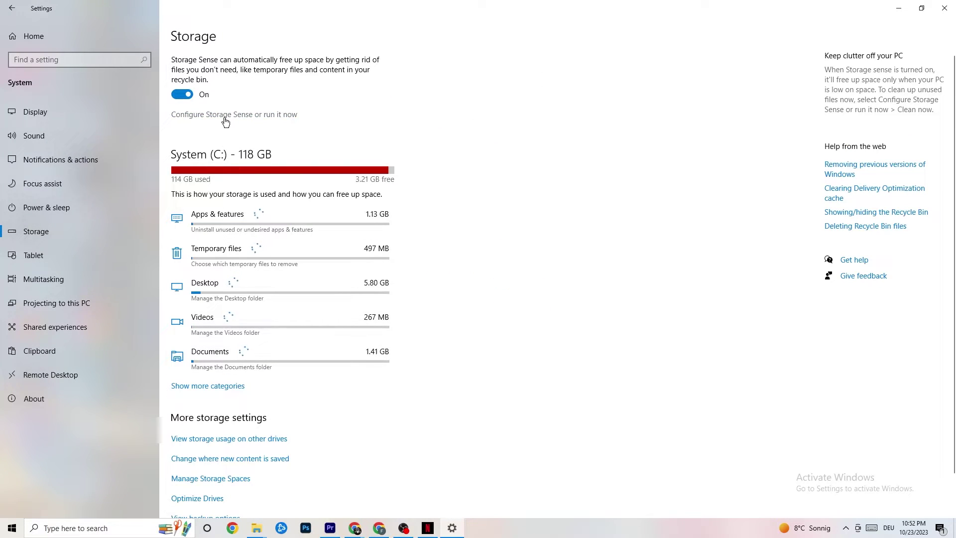
Keep Storage Sense running every week with recycle bin cleanup at 14 days.
click(267, 115)
click(136, 140)
click(136, 139)
click(60, 143)
click(246, 96)
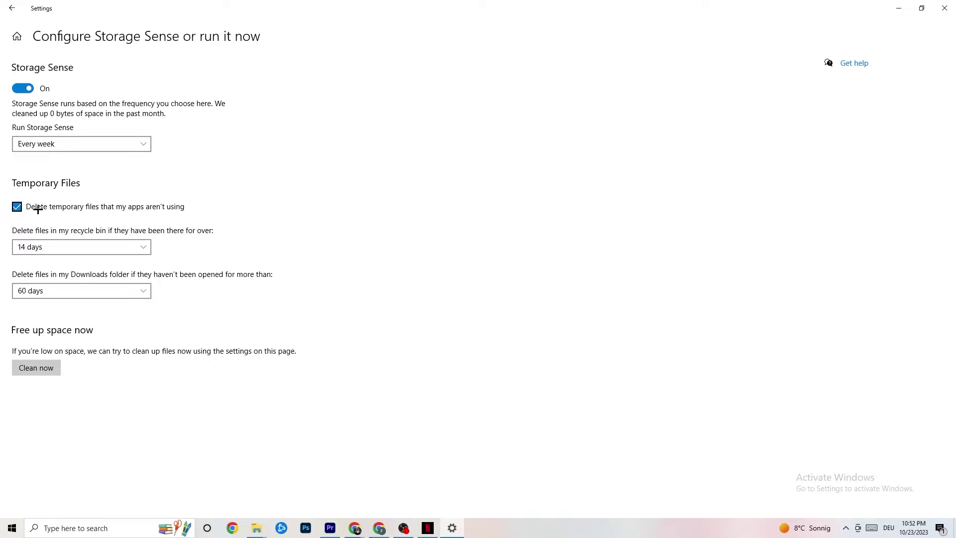
click(132, 247)
click(369, 229)
click(12, 8)
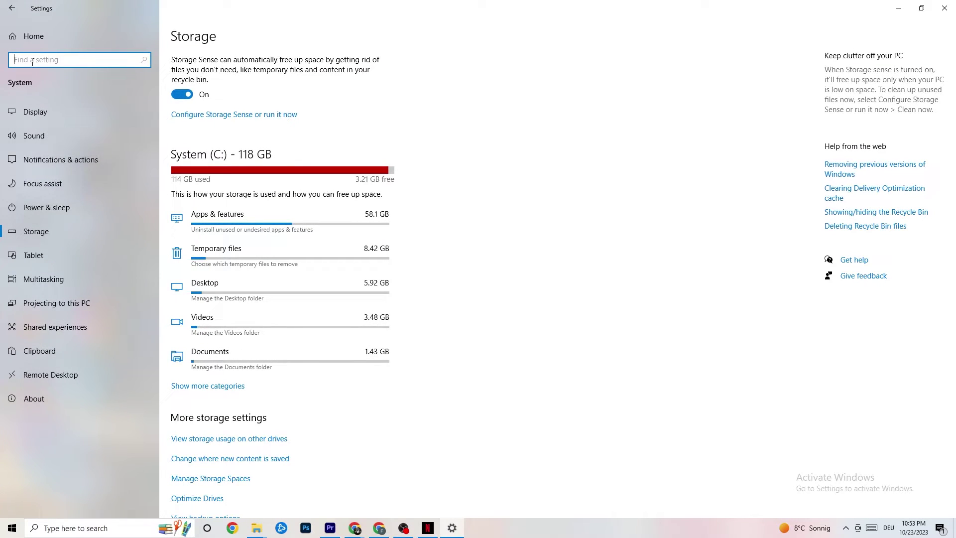
Go back to Settings Home and open Gaming on the Xbox Game Bar page.
click(9, 12)
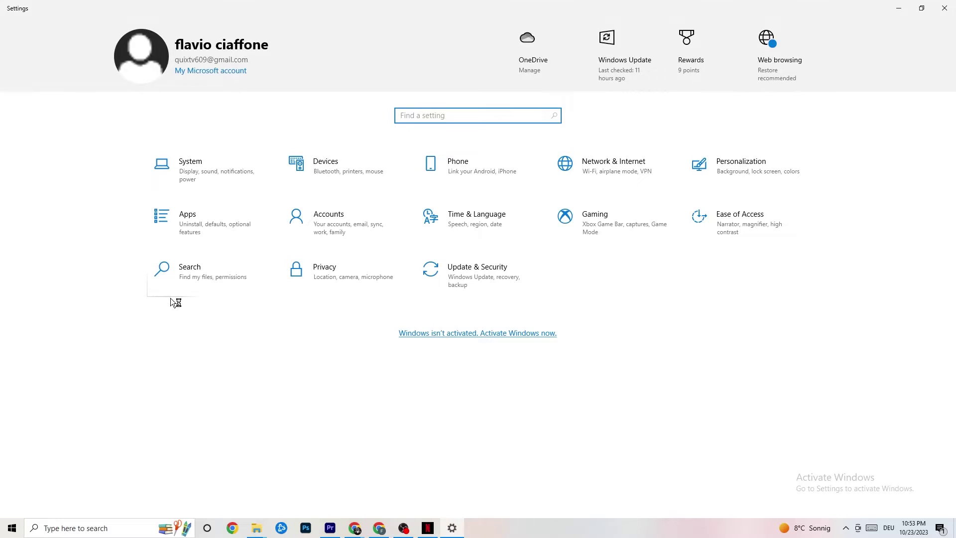
click(614, 230)
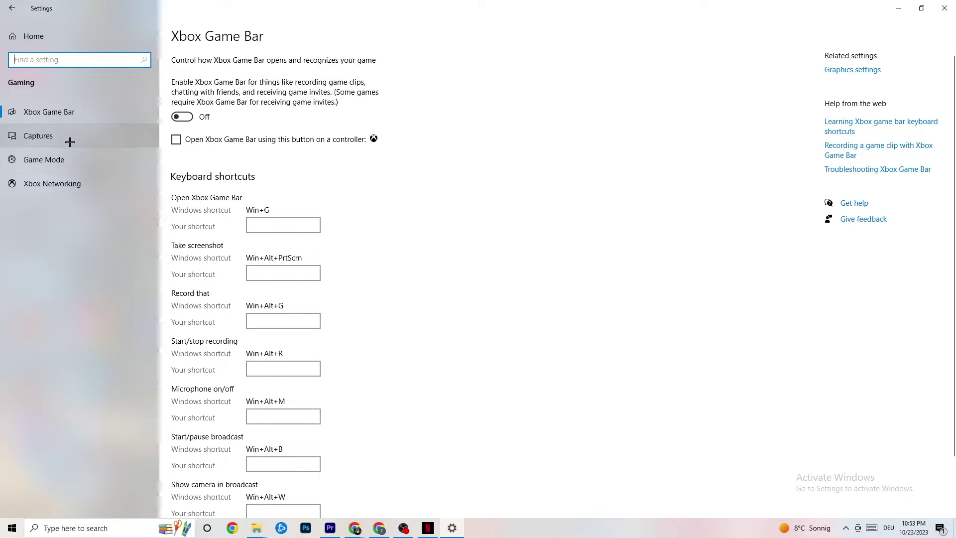
Show the Gaming > Captures page with background and game audio recording off.
click(38, 136)
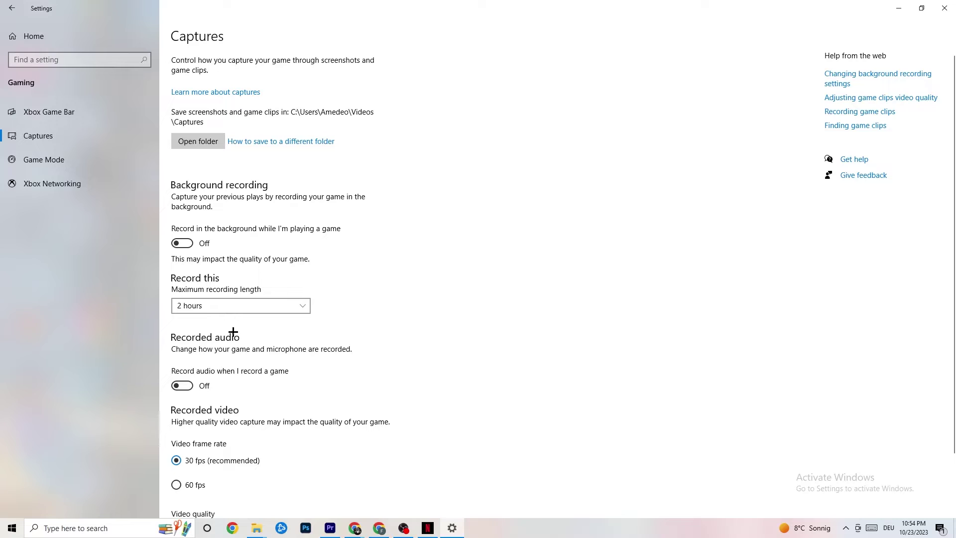
Check Game Mode is switched on, then close Settings.
click(50, 161)
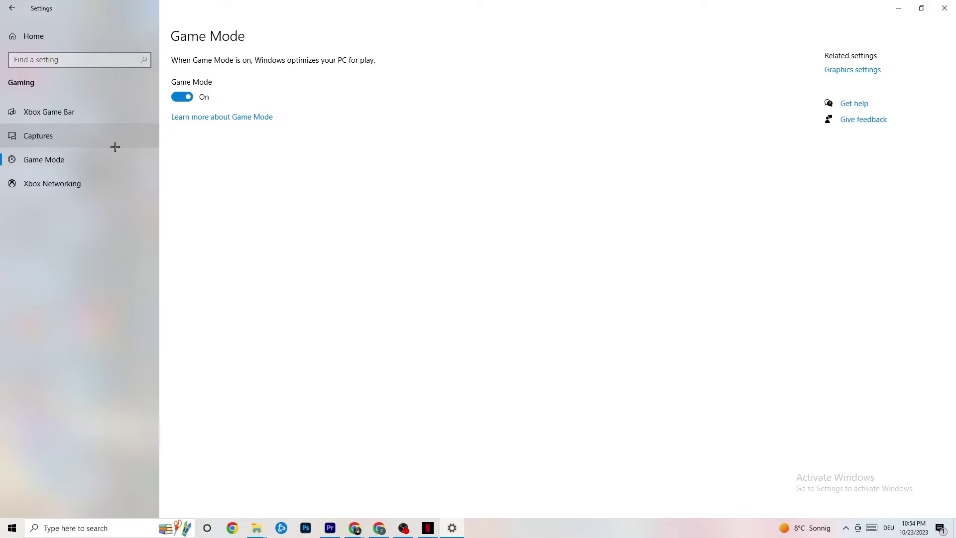
click(937, 8)
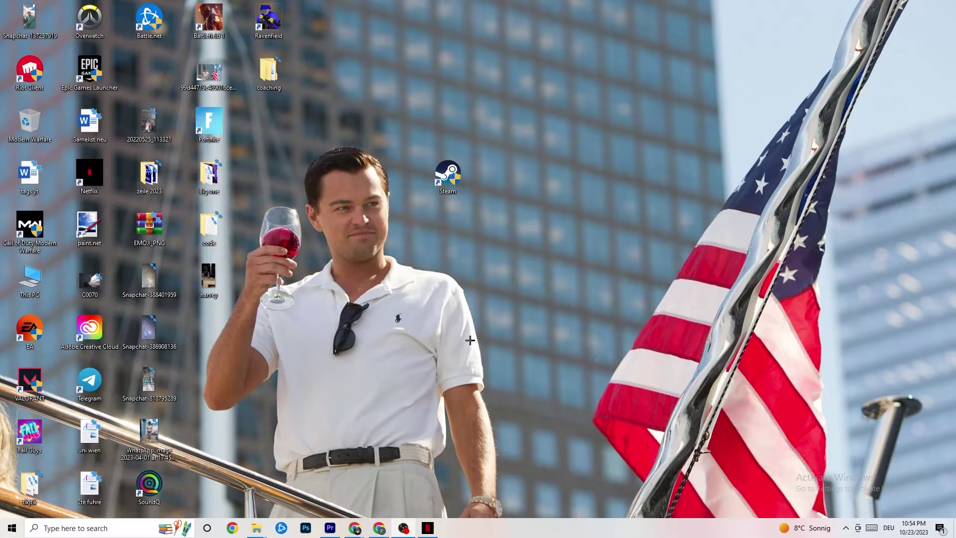
Launch Task Manager from the taskbar menu and maximize it.
right_click(489, 534)
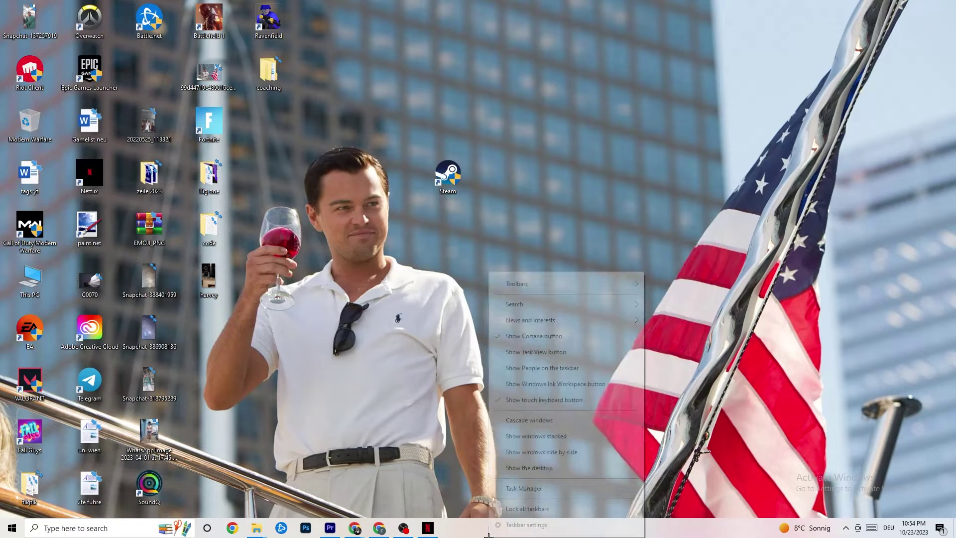
click(517, 488)
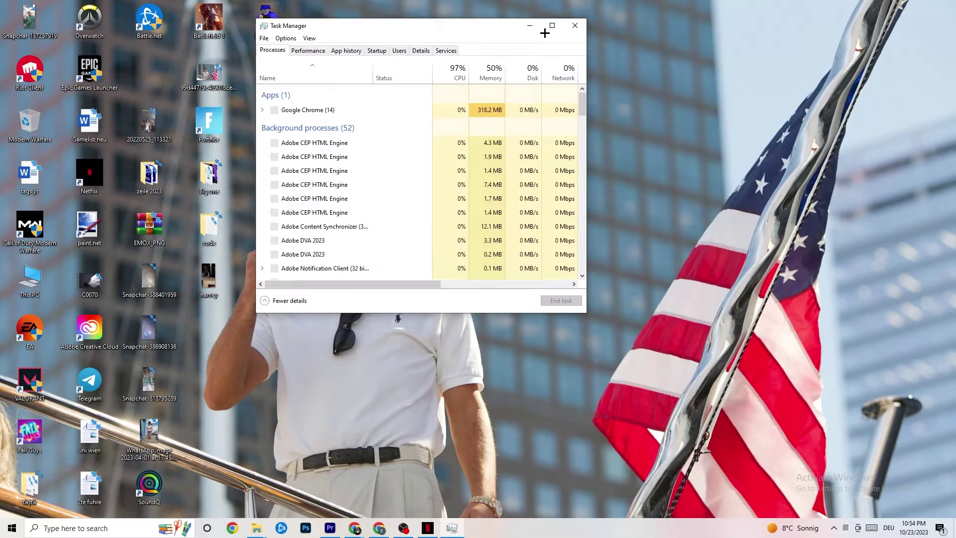
click(552, 26)
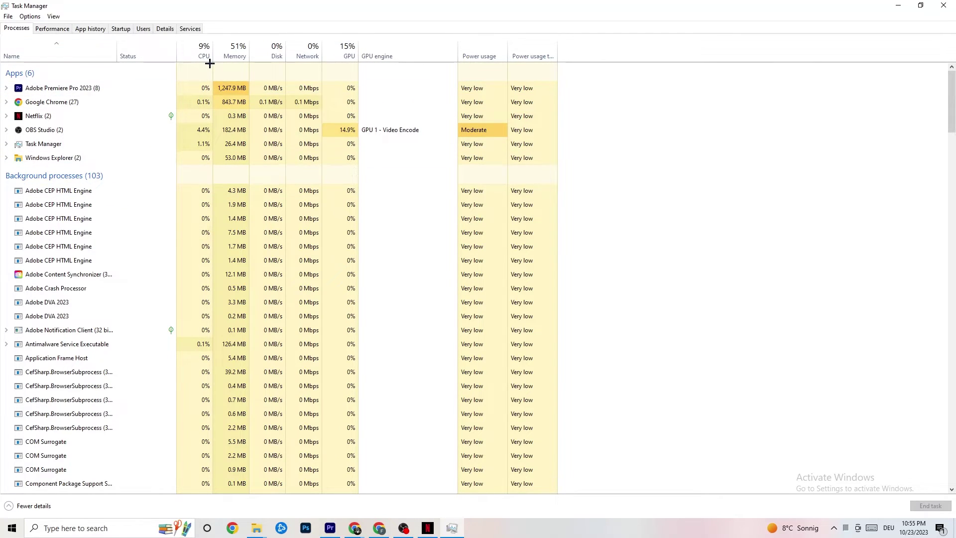
Look over the Processes list, leaving Netflix untouched, and switch to the Details tab.
scroll(212, 362, down, 3)
scroll(188, 322, down, 4)
scroll(188, 331, up, 8)
scroll(155, 290, down, 3)
scroll(154, 291, up, 3)
right_click(61, 117)
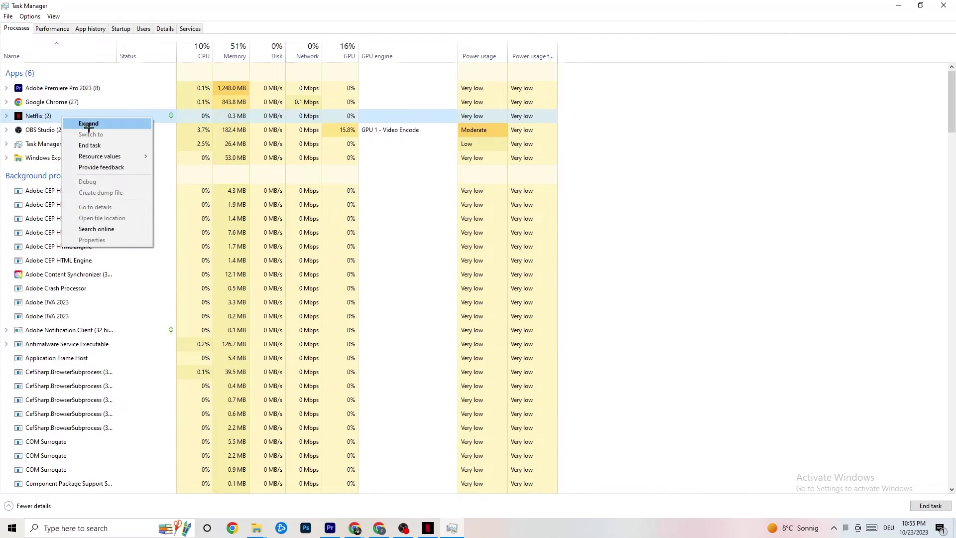
click(696, 178)
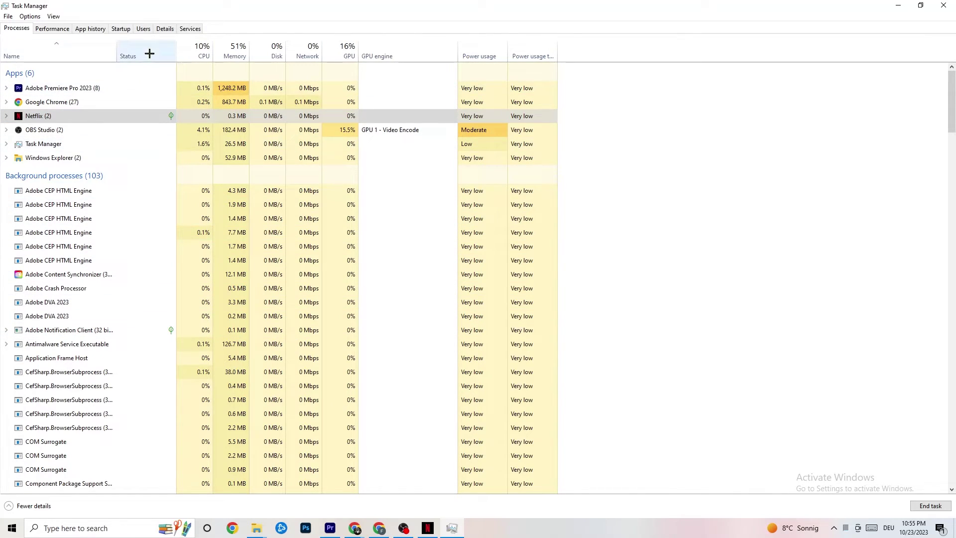
click(156, 30)
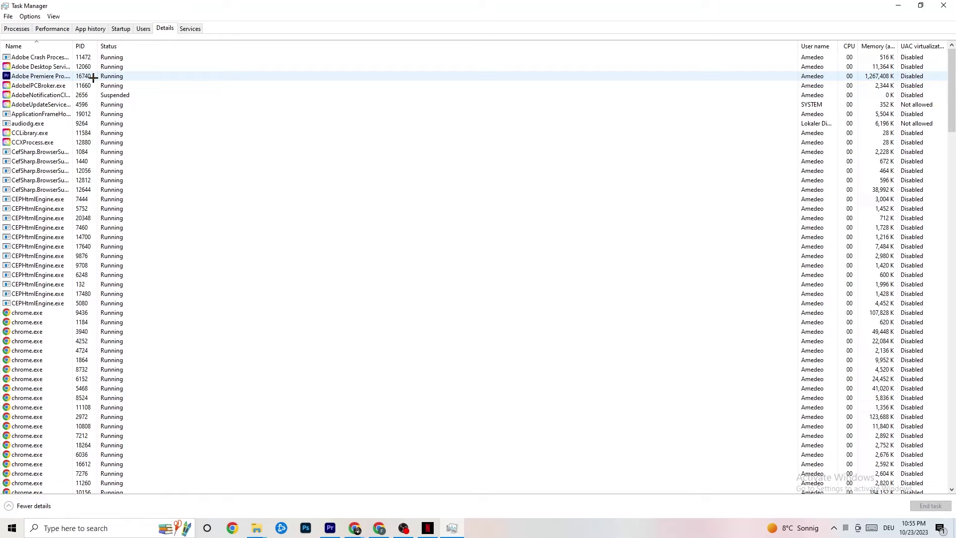
Leave Adobe Premiere's priority at Normal and show the Startup tab's apps.
right_click(93, 78)
mouse_move(147, 121)
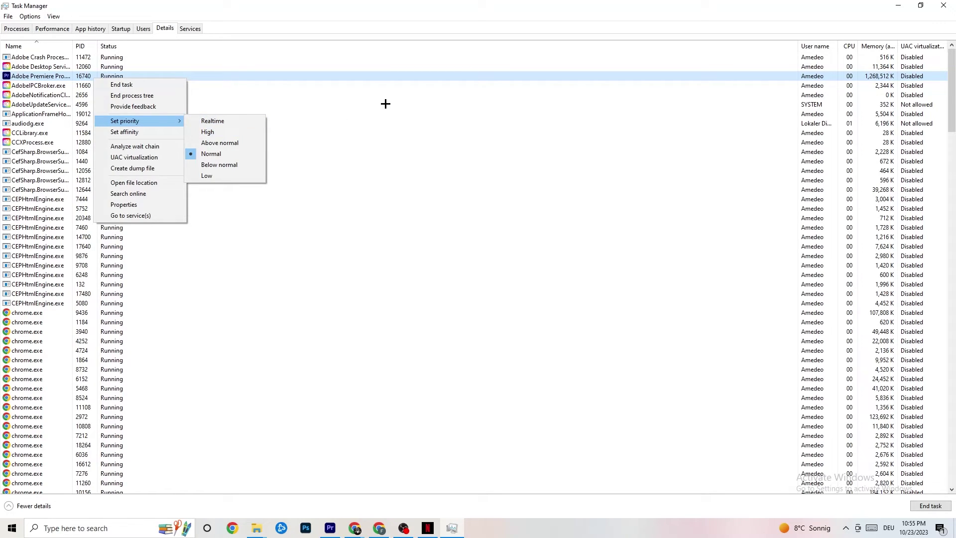
click(158, 120)
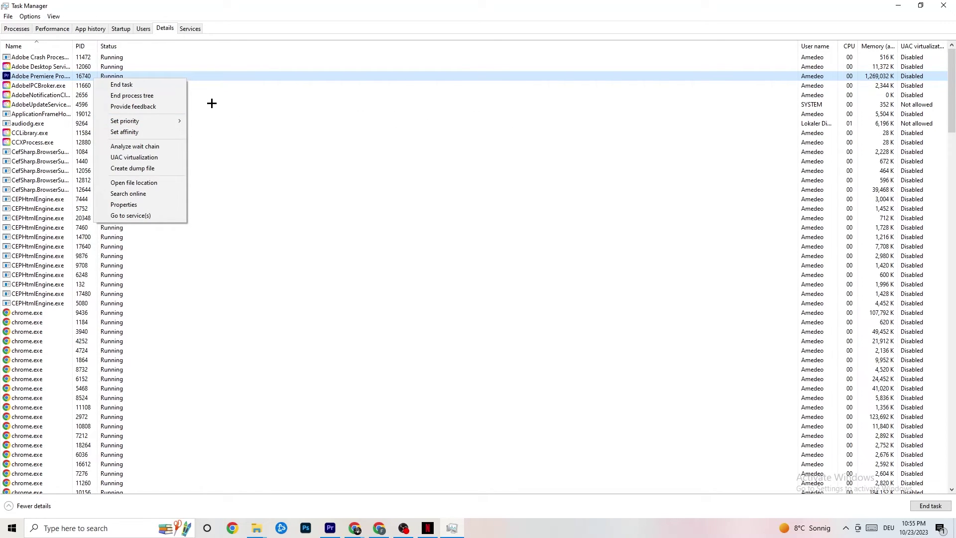
click(124, 30)
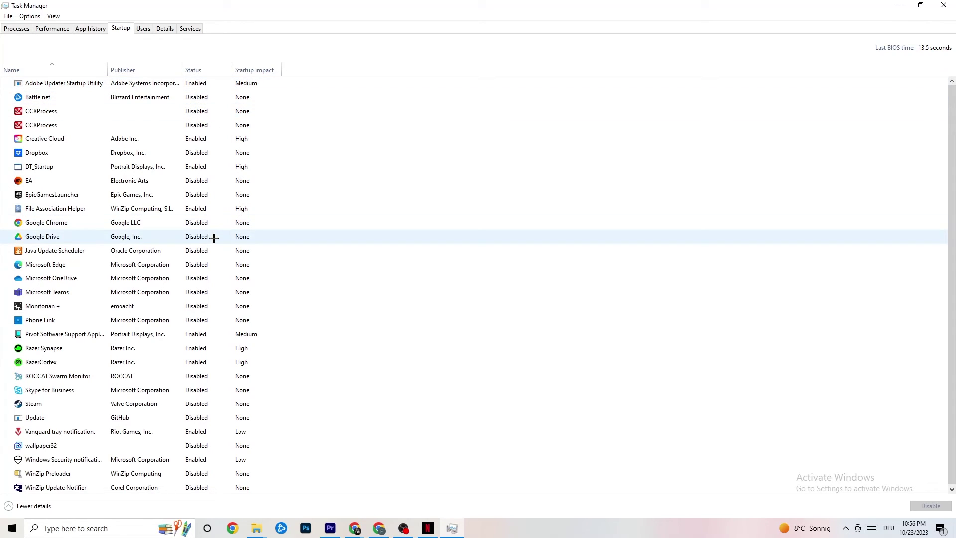
right_click(137, 237)
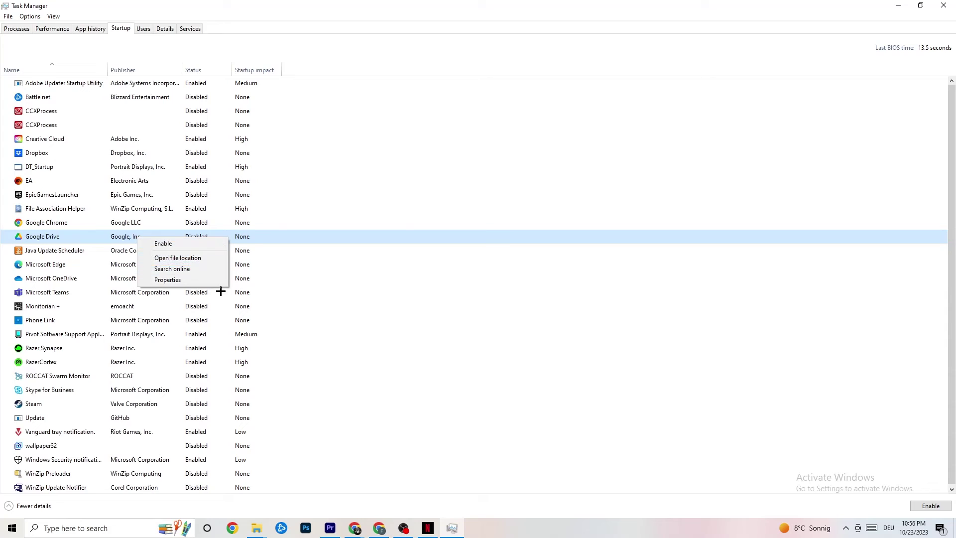
right_click(189, 335)
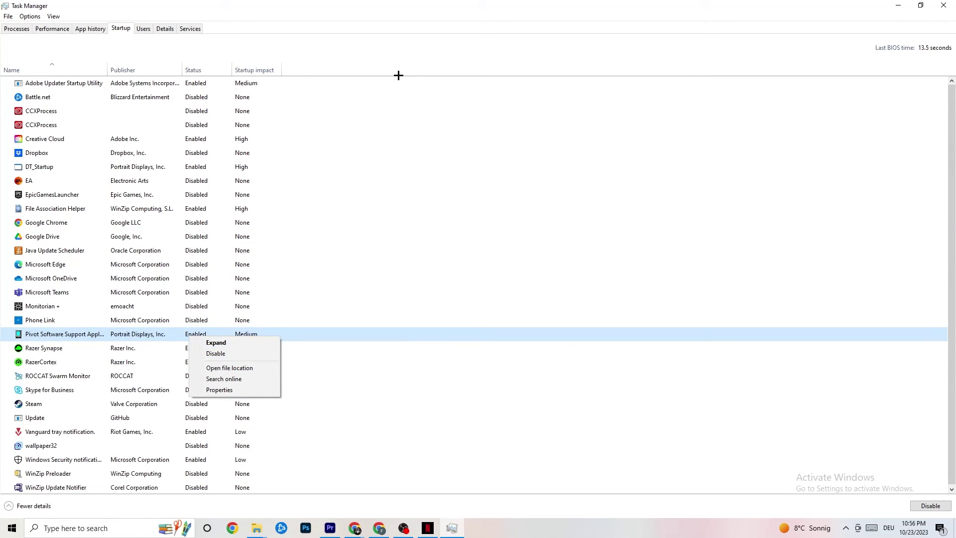
click(387, 16)
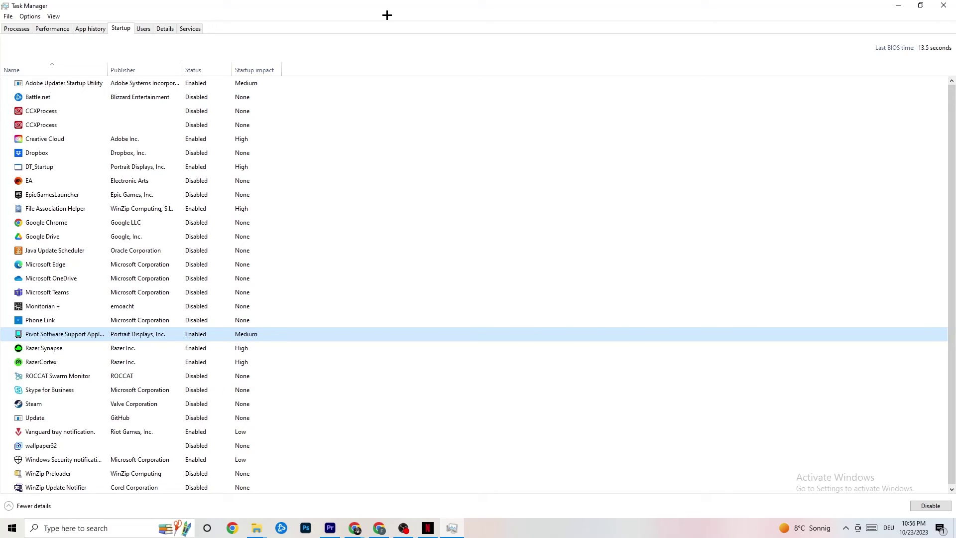